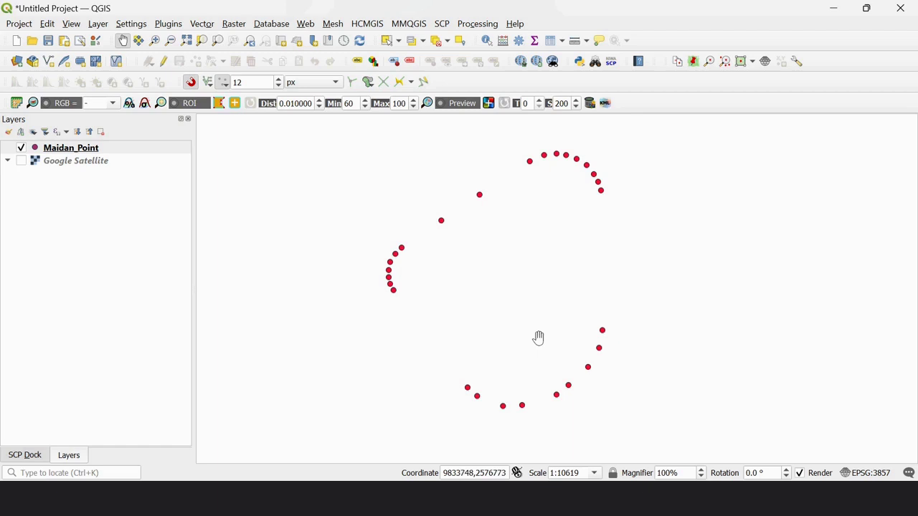
Step: Inspect the Maidan_Point attribute table to check its id values
{"action": "left_click", "coordinate": [91, 151]}
{"action": "right_click", "coordinate": [91, 151]}
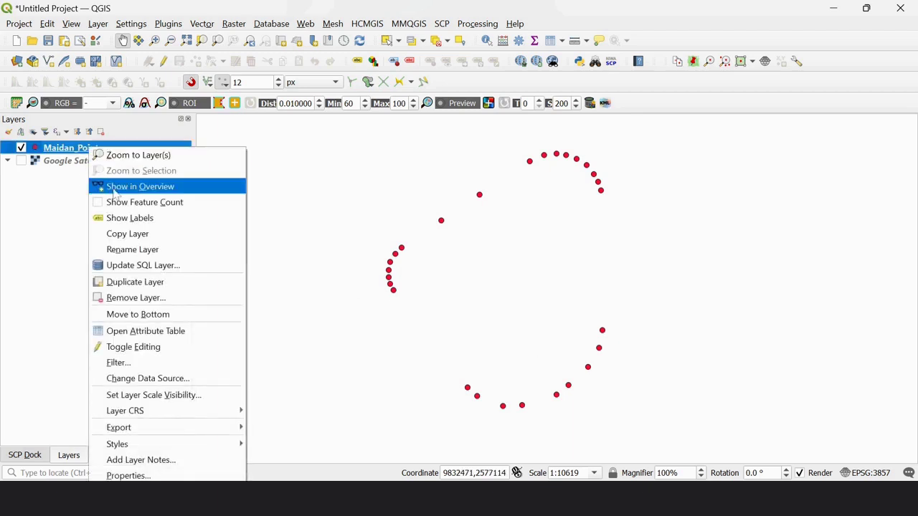
{"action": "left_click", "coordinate": [153, 332]}
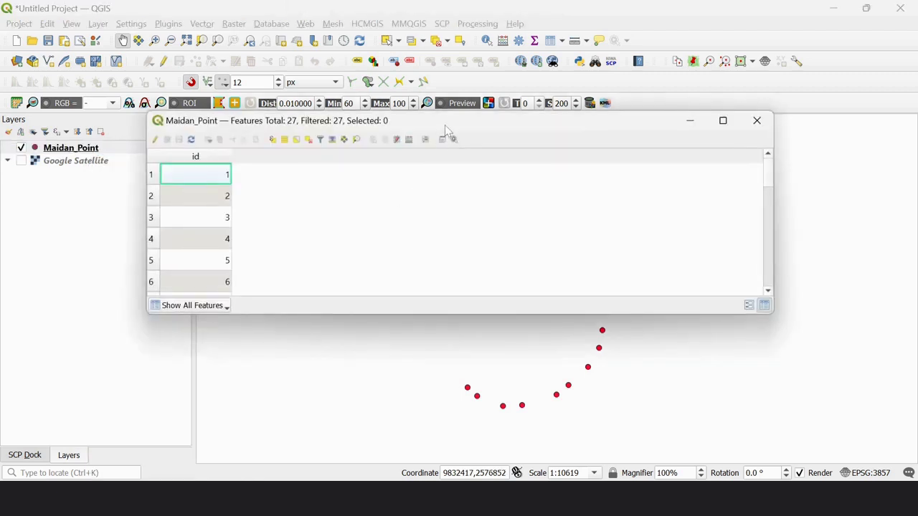
{"action": "left_click_drag", "start_coordinate": [445, 125], "coordinate": [543, 102]}
{"action": "left_click_drag", "start_coordinate": [871, 153], "coordinate": [874, 265]}
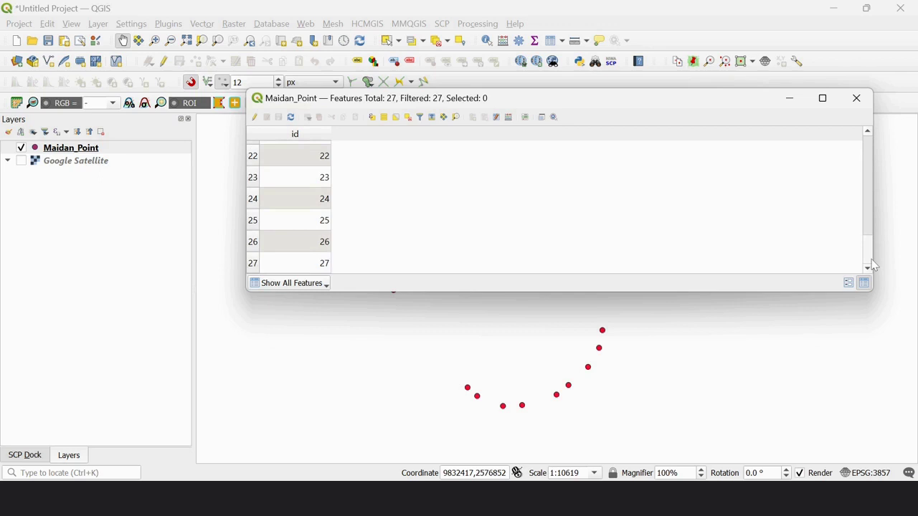
{"action": "left_click", "coordinate": [867, 101]}
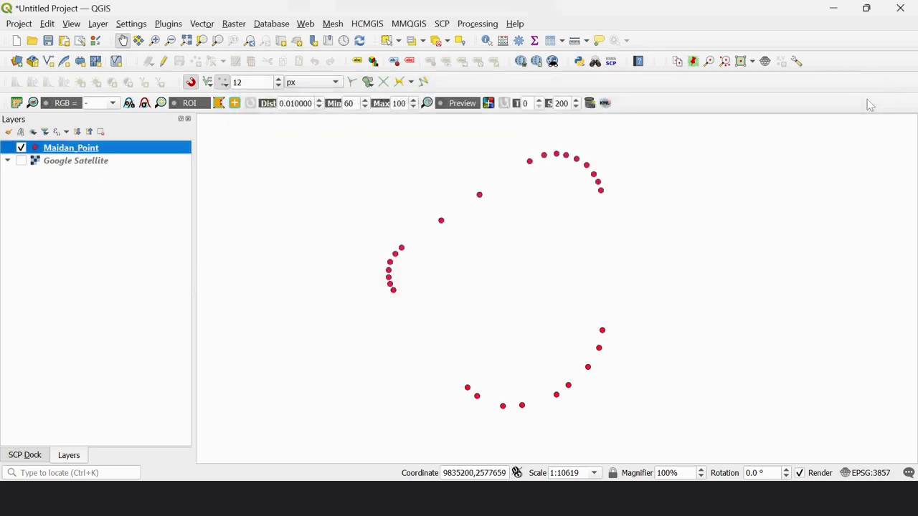
Step: Set Maidan_Point labelling to Single Labels showing the id field, and apply
{"action": "right_click", "coordinate": [104, 148]}
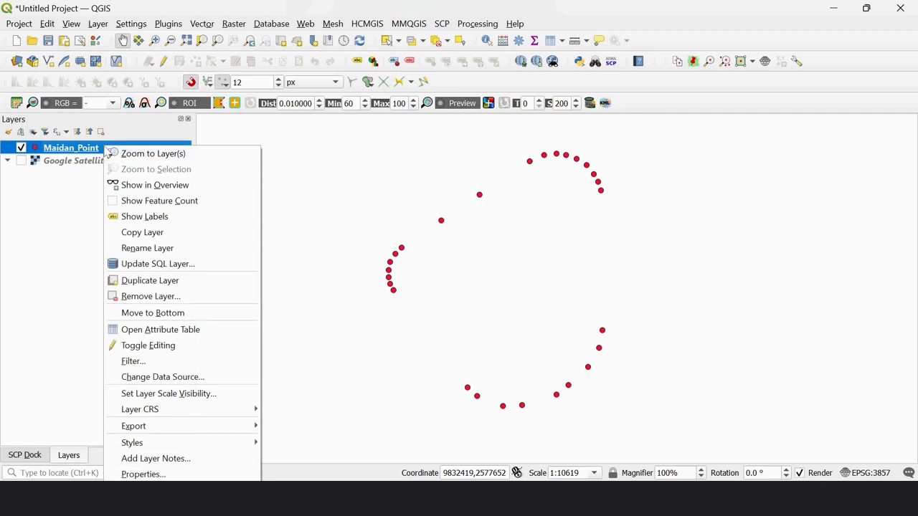
{"action": "left_click", "coordinate": [163, 475]}
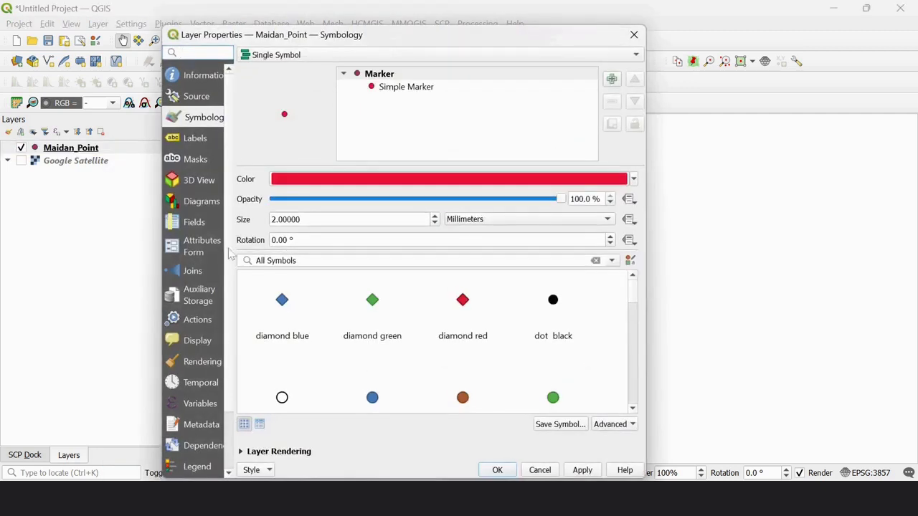
{"action": "left_click", "coordinate": [190, 141]}
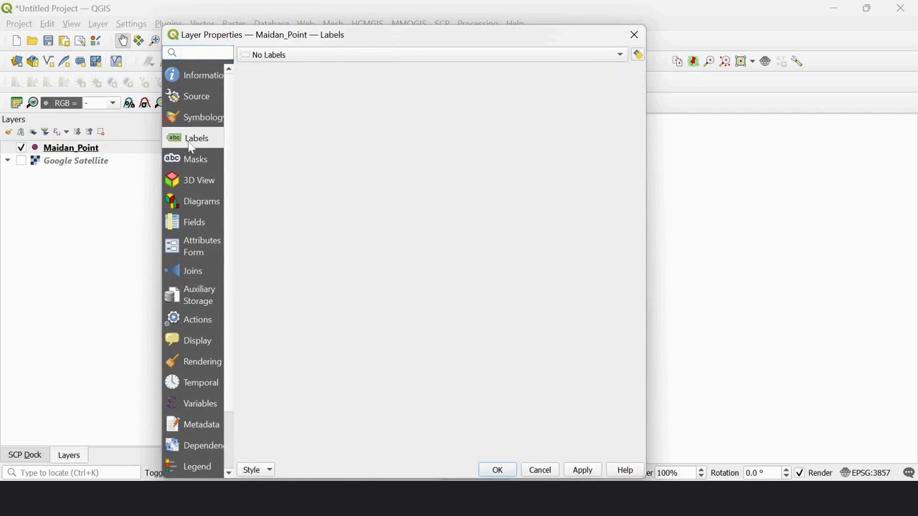
{"action": "left_click", "coordinate": [619, 55]}
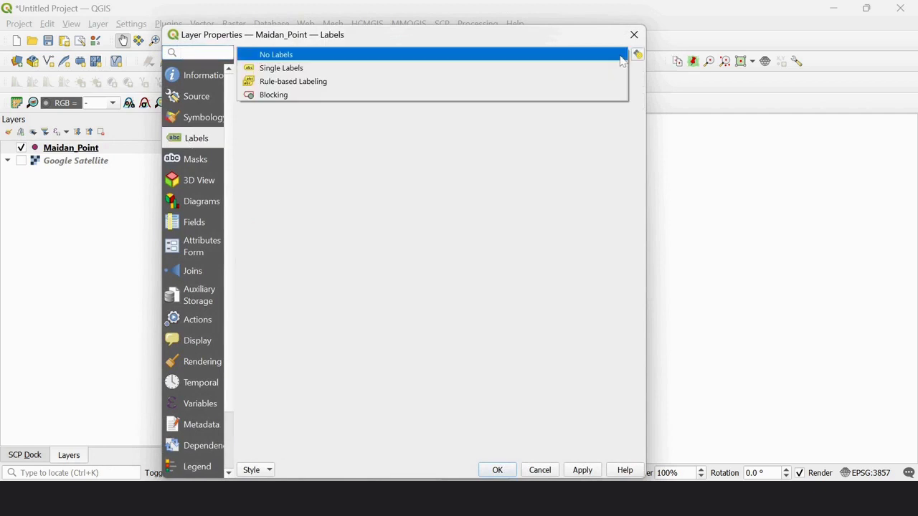
{"action": "left_click", "coordinate": [622, 68]}
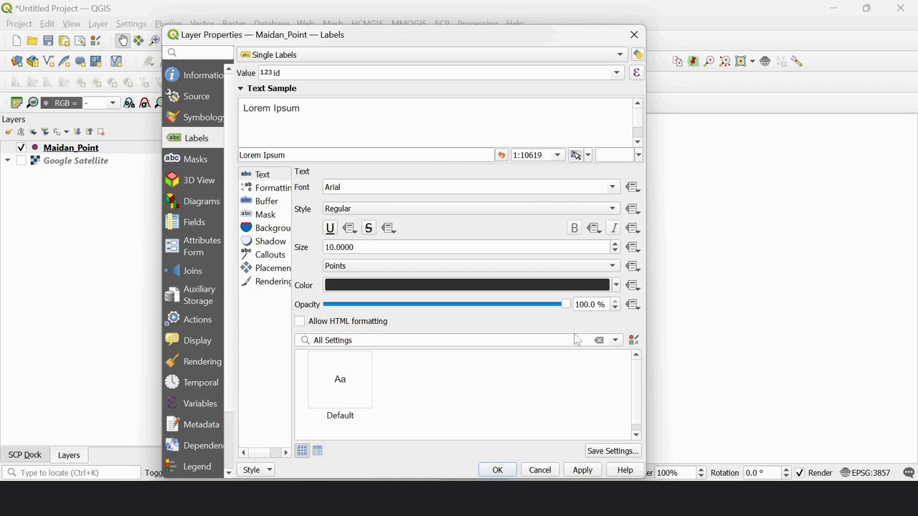
{"action": "left_click", "coordinate": [585, 470]}
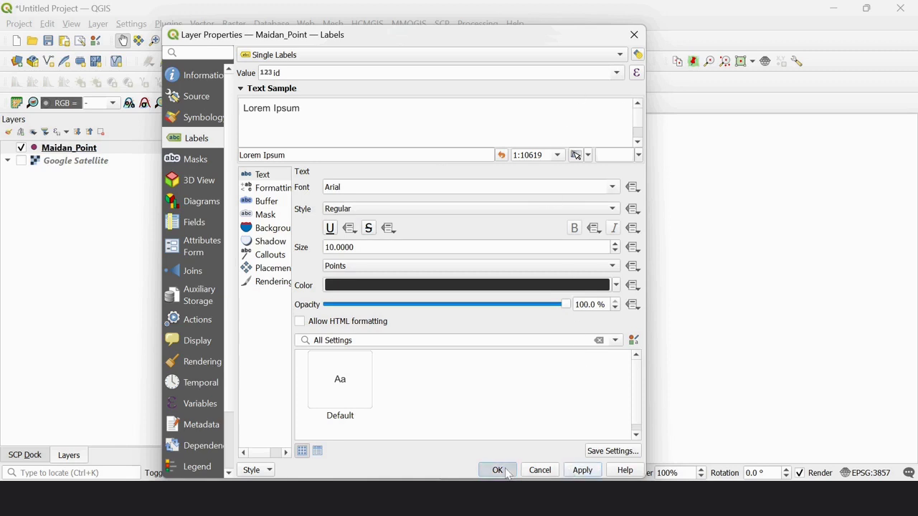
{"action": "left_click", "coordinate": [497, 470]}
{"action": "scroll", "coordinate": [410, 263], "scroll_direction": "up", "scroll_amount": 1}
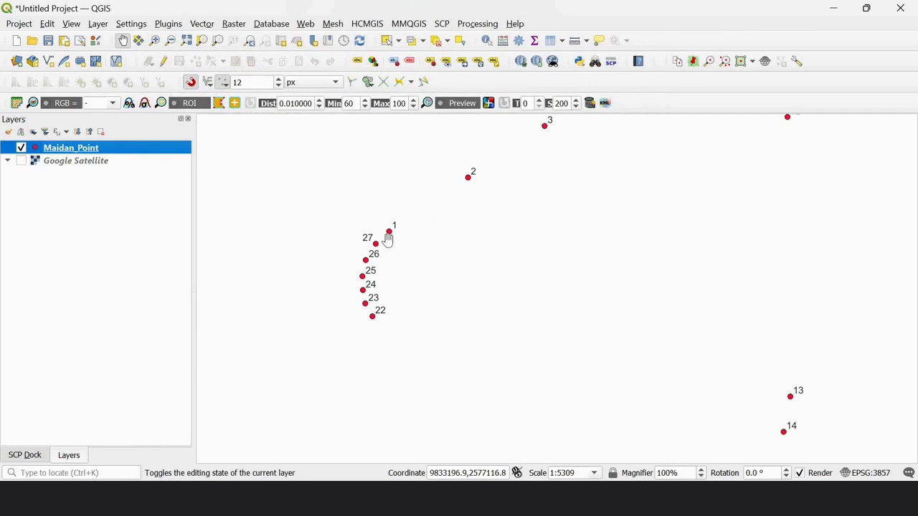
{"action": "scroll", "coordinate": [388, 239], "scroll_direction": "up", "scroll_amount": 1}
{"action": "scroll", "coordinate": [434, 233], "scroll_direction": "down", "scroll_amount": 2}
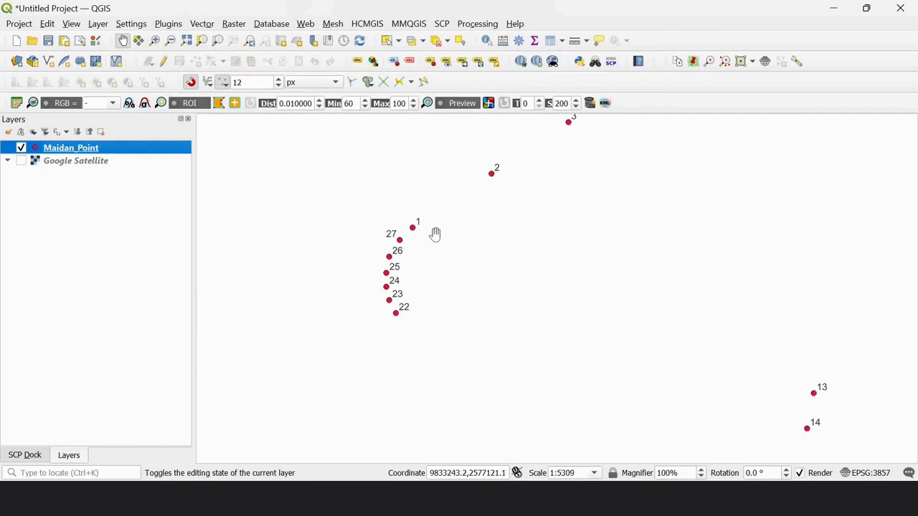
{"action": "left_click_drag", "start_coordinate": [516, 231], "coordinate": [420, 252]}
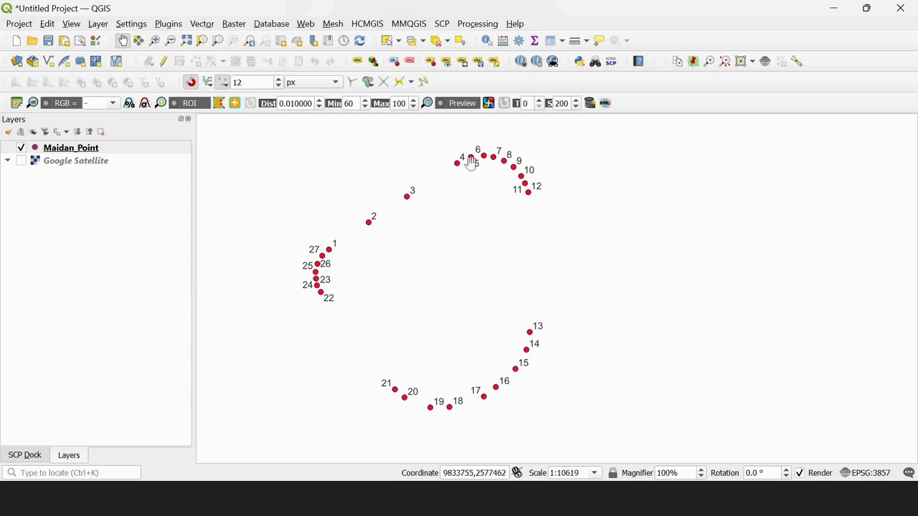
Step: Search the Processing Toolbox for 'points to path' and launch the Points to path algorithm
{"action": "left_click", "coordinate": [520, 41]}
{"action": "left_click_drag", "start_coordinate": [778, 148], "coordinate": [683, 149]}
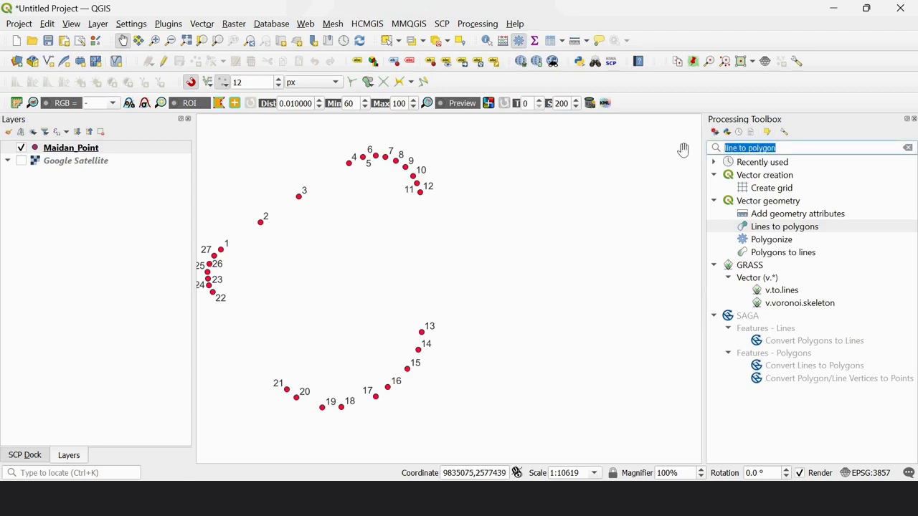
{"action": "type", "text": "p"}
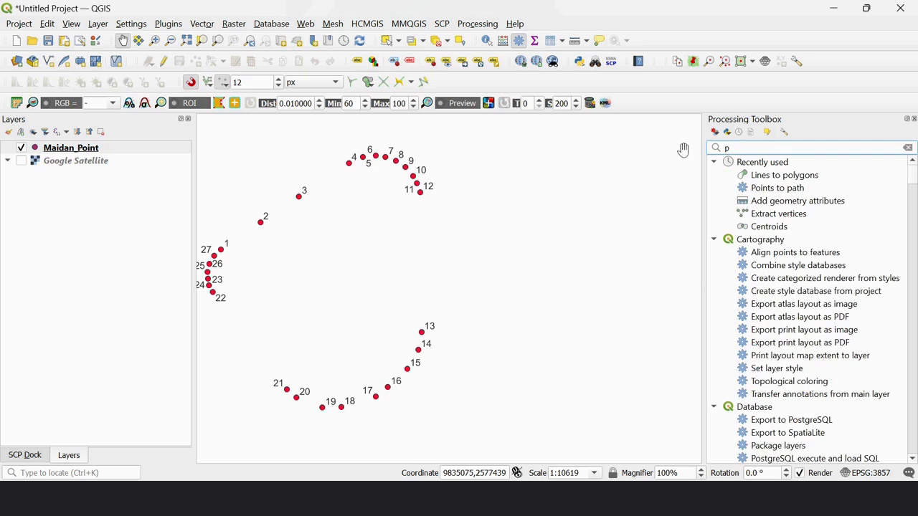
{"action": "type", "text": "oin"}
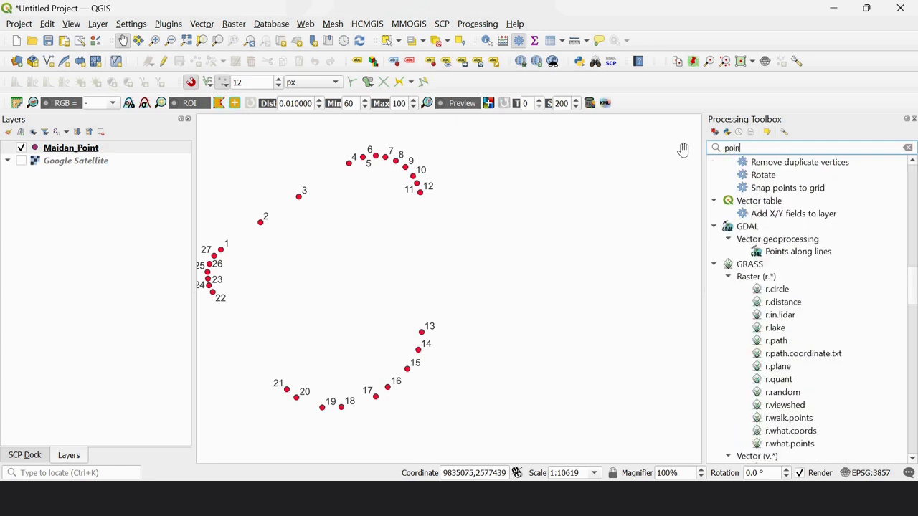
{"action": "type", "text": "ts t"}
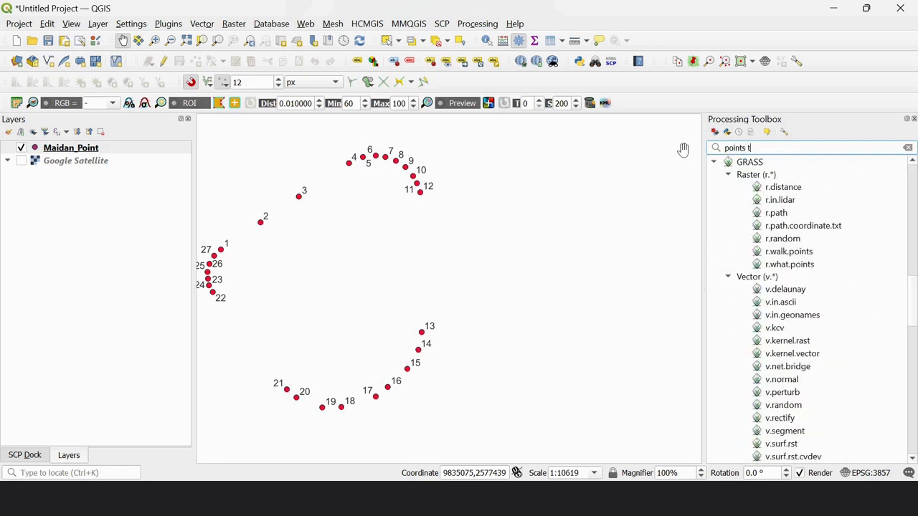
{"action": "type", "text": "o path"}
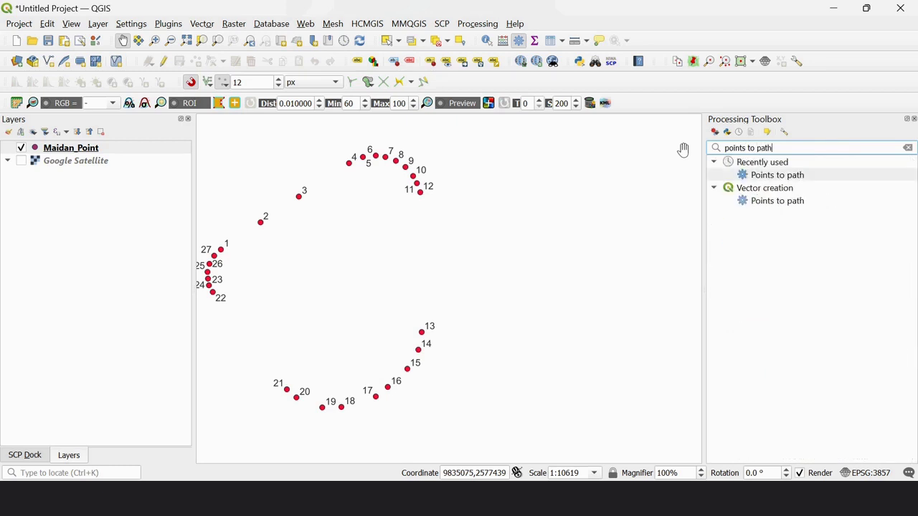
{"action": "double_click", "coordinate": [787, 201]}
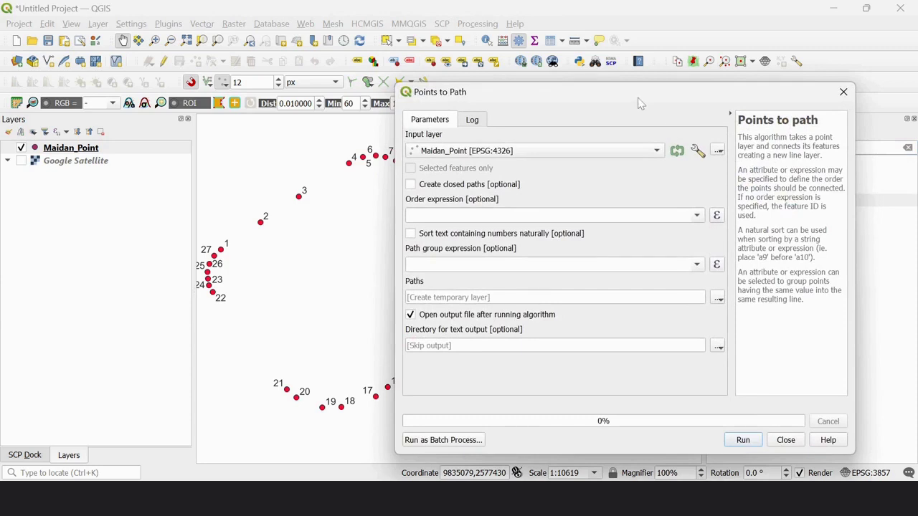
Step: In Points to path, use Maidan_Point as input and enable Create closed paths
{"action": "left_click_drag", "start_coordinate": [641, 104], "coordinate": [695, 104]}
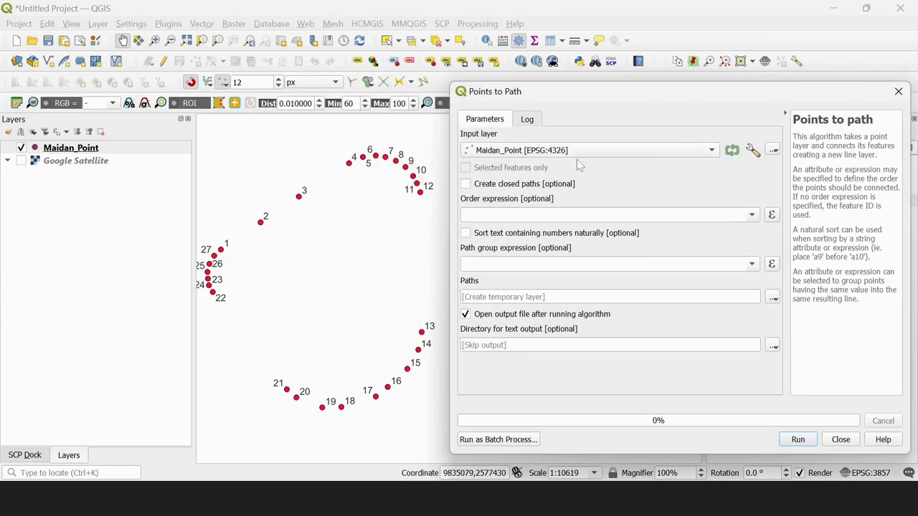
{"action": "left_click", "coordinate": [712, 150]}
{"action": "left_click", "coordinate": [715, 154]}
{"action": "left_click", "coordinate": [466, 184]}
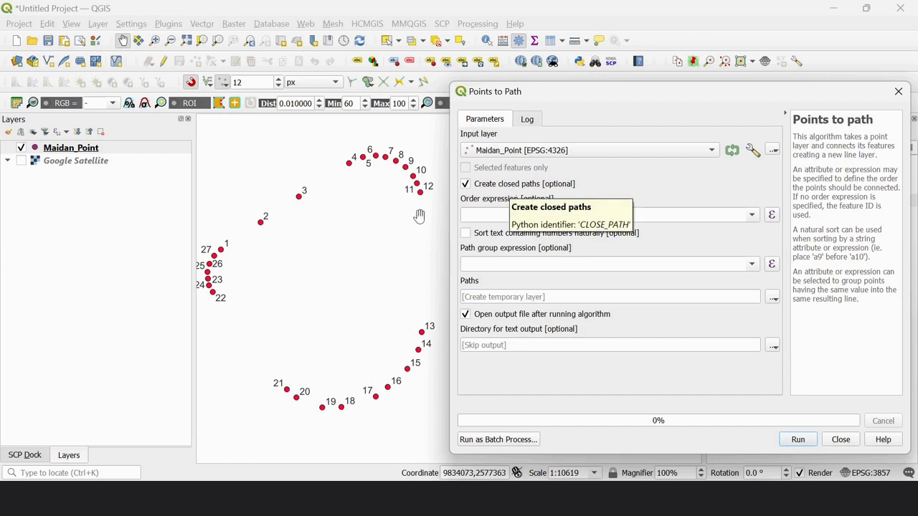
{"action": "scroll", "coordinate": [216, 249], "scroll_direction": "up", "scroll_amount": 1}
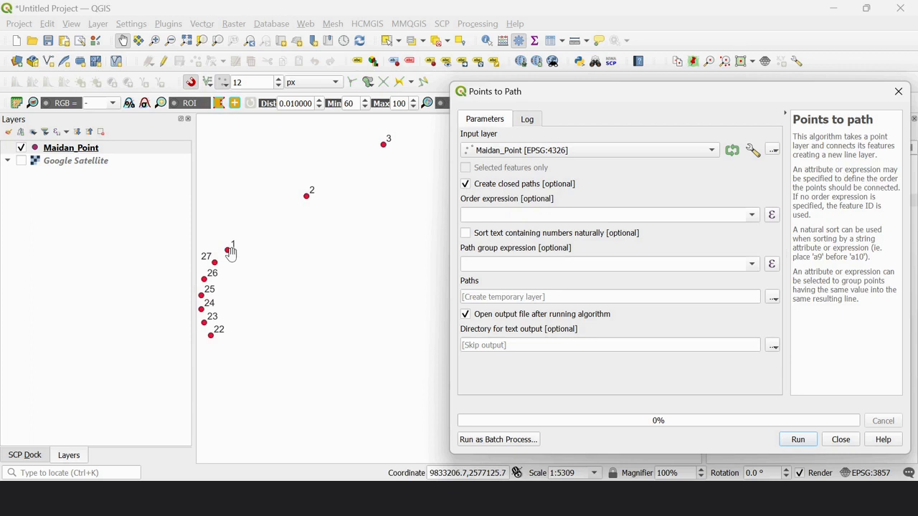
{"action": "left_click_drag", "start_coordinate": [218, 265], "coordinate": [251, 267]}
{"action": "scroll", "coordinate": [249, 264], "scroll_direction": "up", "scroll_amount": 1}
{"action": "scroll", "coordinate": [249, 264], "scroll_direction": "up", "scroll_amount": 1}
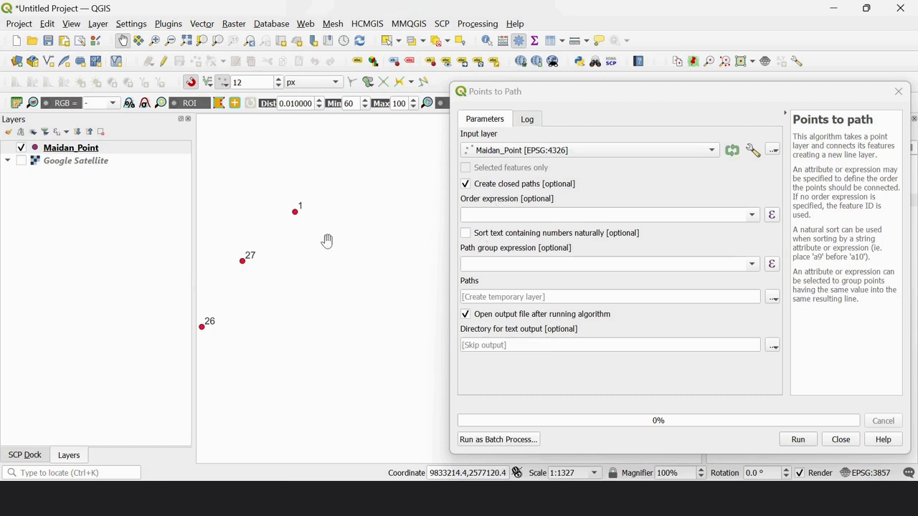
{"action": "scroll", "coordinate": [275, 258], "scroll_direction": "down", "scroll_amount": 1}
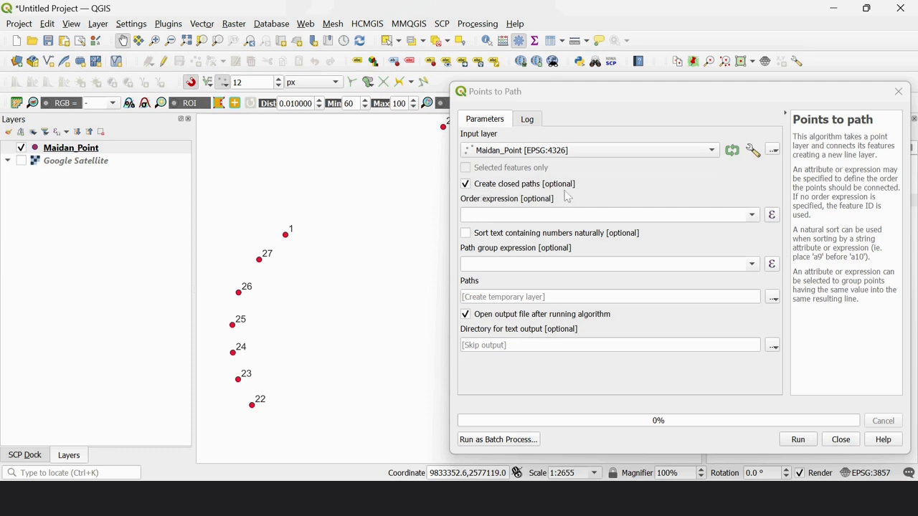
{"action": "left_click_drag", "start_coordinate": [642, 98], "coordinate": [522, 76]}
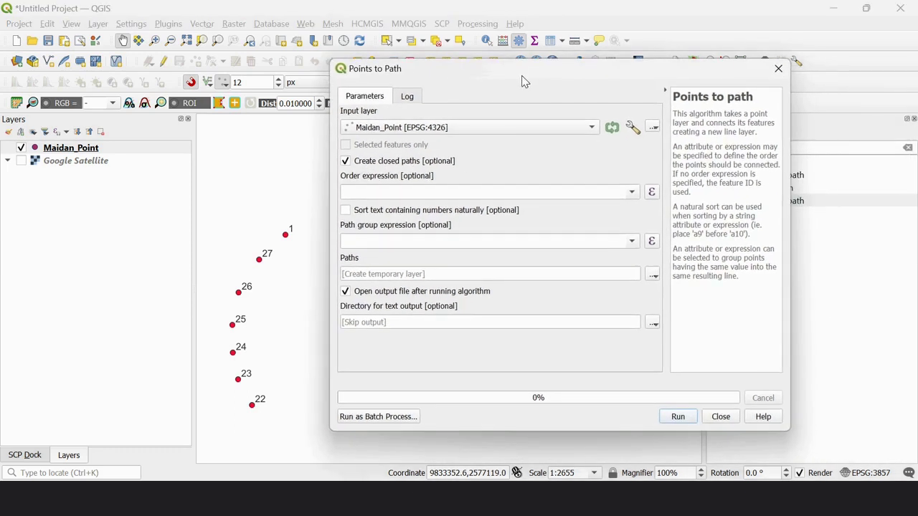
Step: Run Points to path to create the closed Paths line, then frame the 1–27 loop
{"action": "left_click", "coordinate": [682, 420]}
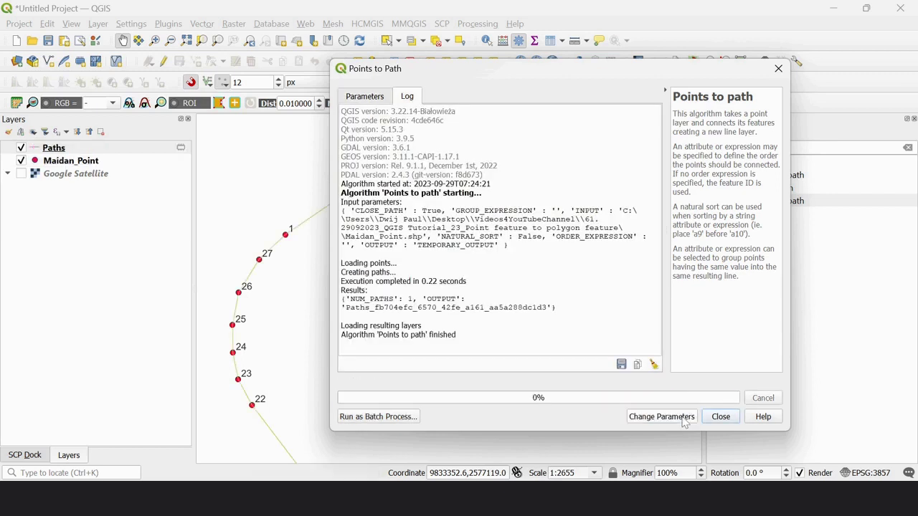
{"action": "left_click", "coordinate": [721, 418]}
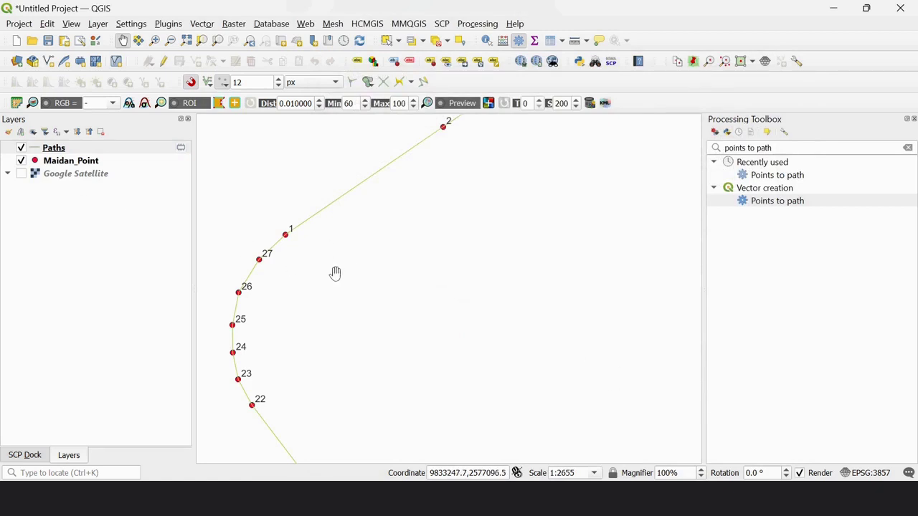
{"action": "scroll", "coordinate": [334, 272], "scroll_direction": "down", "scroll_amount": 1}
{"action": "scroll", "coordinate": [459, 237], "scroll_direction": "down", "scroll_amount": 1}
{"action": "left_click_drag", "start_coordinate": [459, 237], "coordinate": [462, 258]}
{"action": "scroll", "coordinate": [380, 256], "scroll_direction": "up", "scroll_amount": 2}
{"action": "left_click_drag", "start_coordinate": [408, 335], "coordinate": [378, 273]}
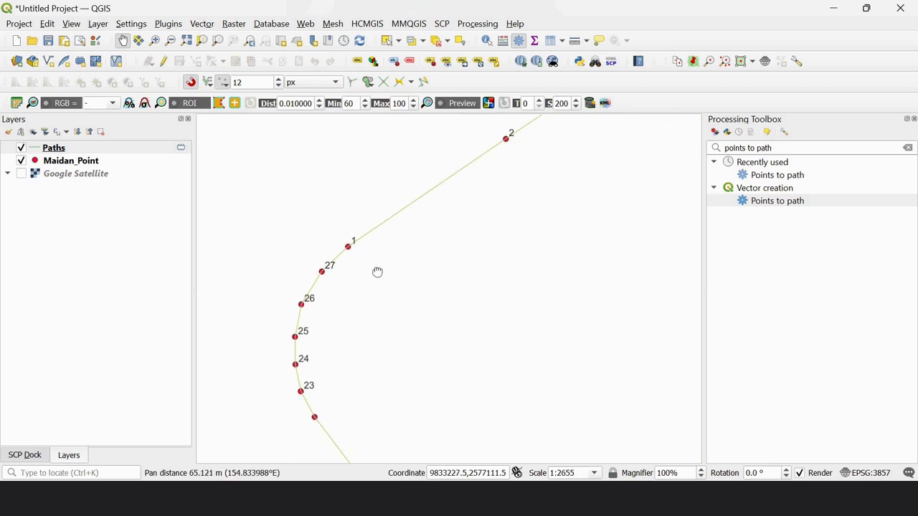
{"action": "scroll", "coordinate": [381, 294], "scroll_direction": "down", "scroll_amount": 2}
{"action": "left_click_drag", "start_coordinate": [426, 293], "coordinate": [371, 271]}
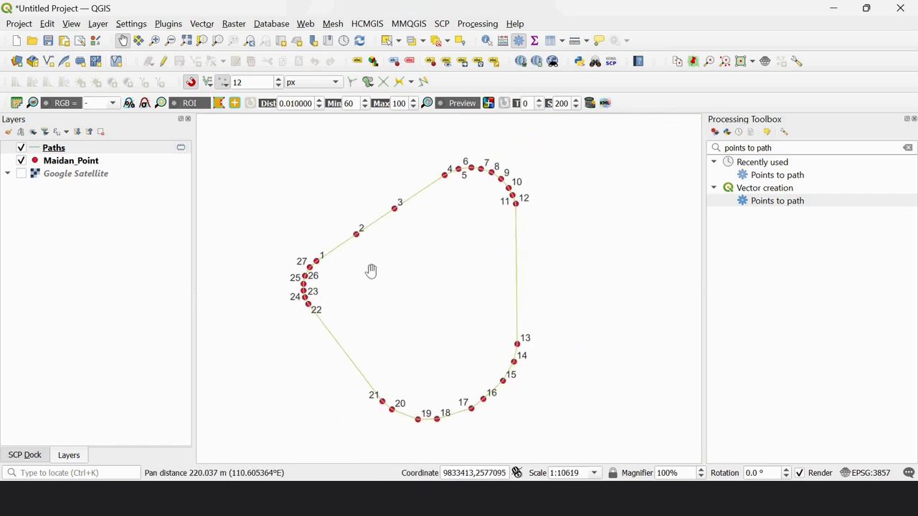
{"action": "left_click_drag", "start_coordinate": [772, 148], "coordinate": [724, 148]}
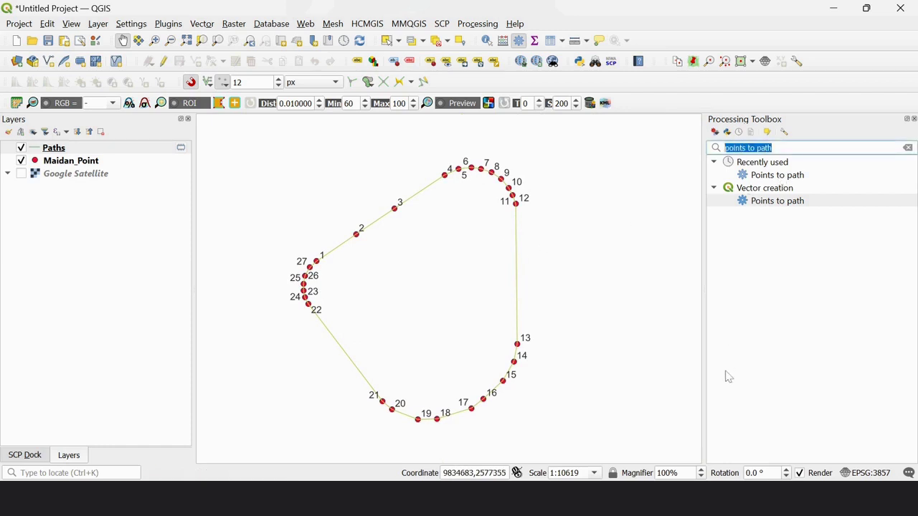
Step: Search 'lines' and run Lines to polygons on the Paths layer to produce Polygons
{"action": "type", "text": "lines"}
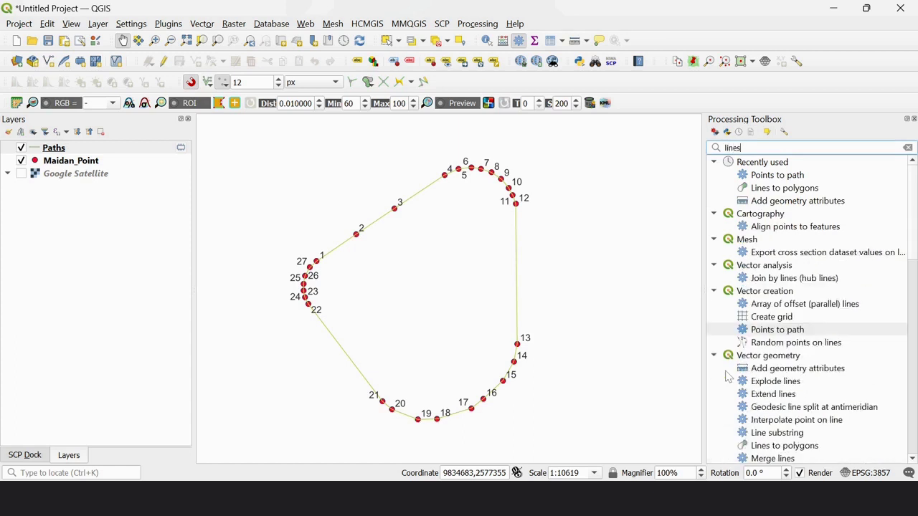
{"action": "left_click", "coordinate": [776, 189]}
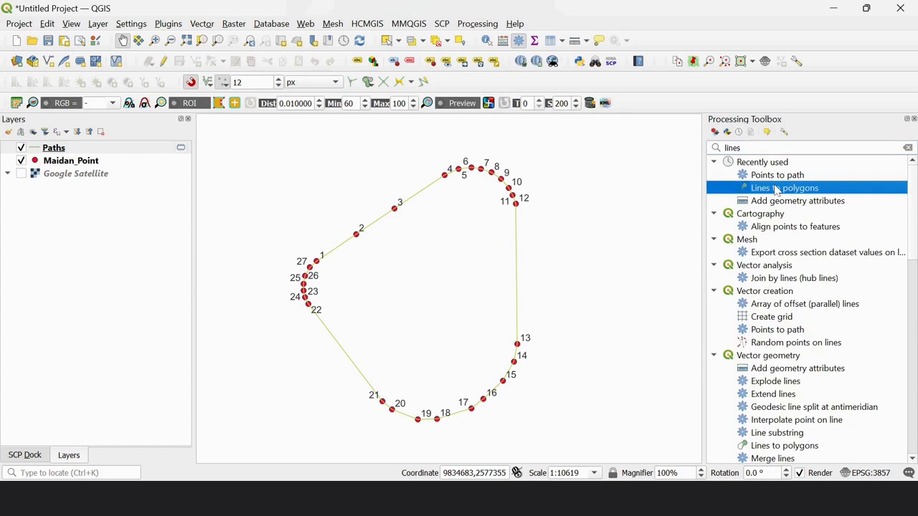
{"action": "double_click", "coordinate": [776, 189]}
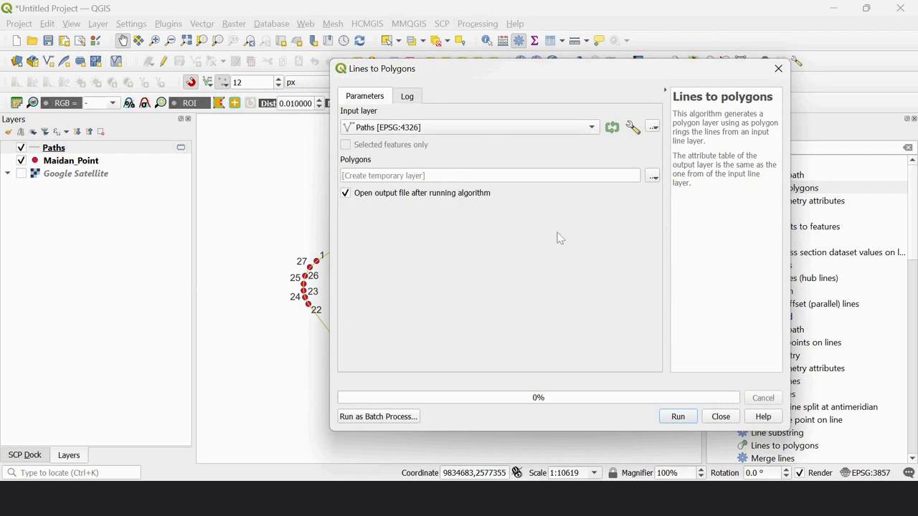
{"action": "left_click", "coordinate": [679, 417]}
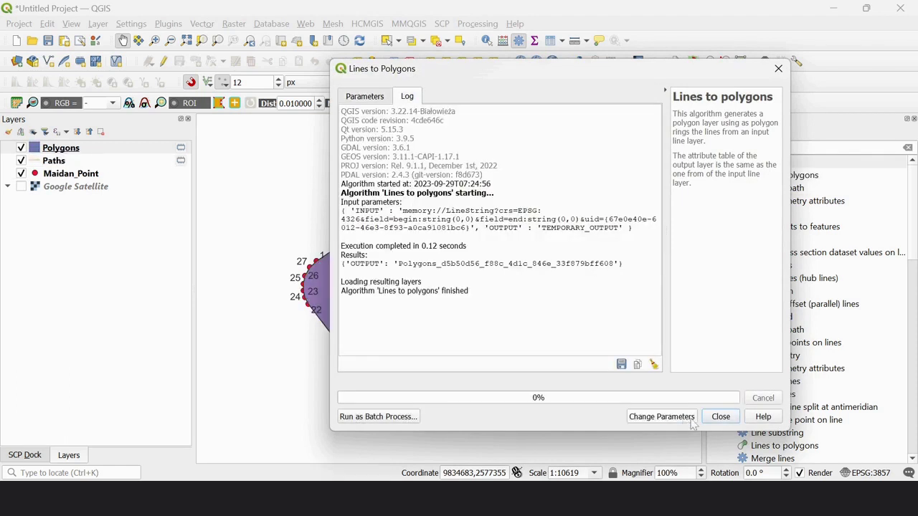
{"action": "left_click", "coordinate": [722, 418]}
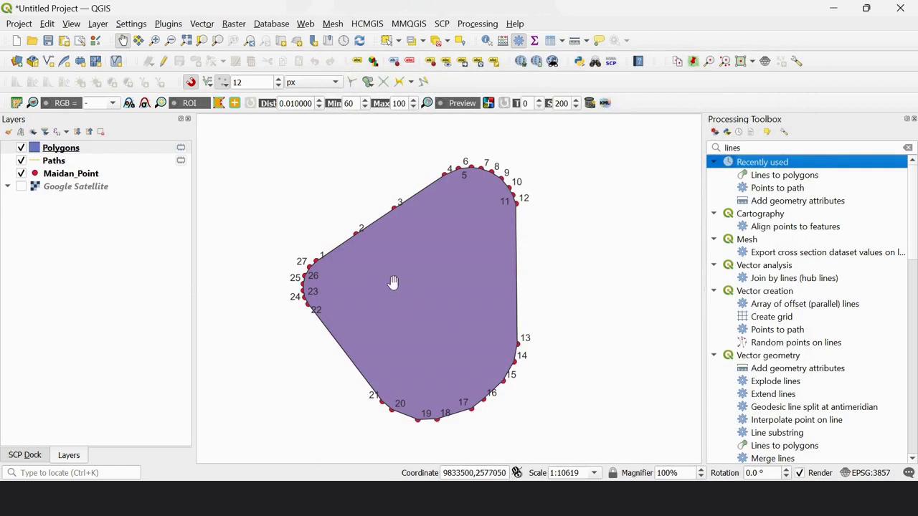
{"action": "scroll", "coordinate": [384, 263], "scroll_direction": "up", "scroll_amount": 1}
{"action": "scroll", "coordinate": [383, 263], "scroll_direction": "down", "scroll_amount": 1}
Step: Save the Polygons features as Maidan_Poly.shp and add the new layer to the map
{"action": "right_click", "coordinate": [57, 148]}
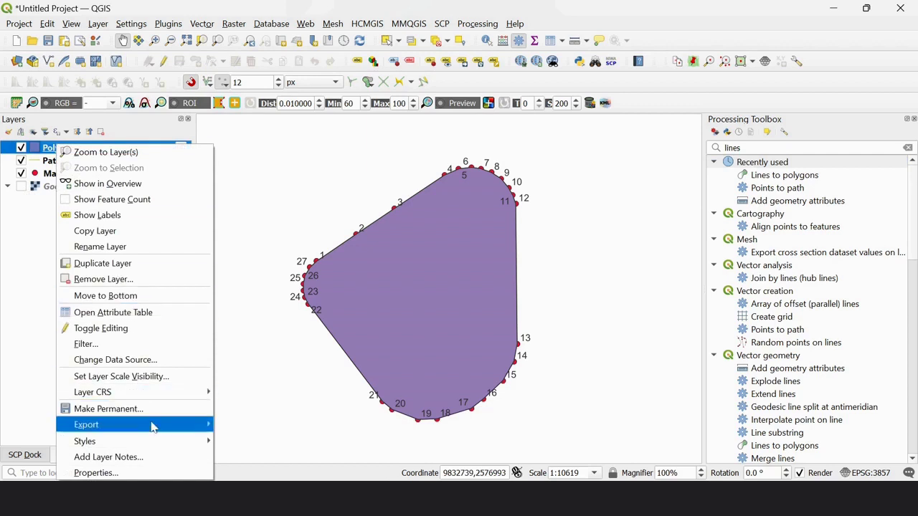
{"action": "mouse_move", "coordinate": [210, 427]}
{"action": "left_click", "coordinate": [320, 428]}
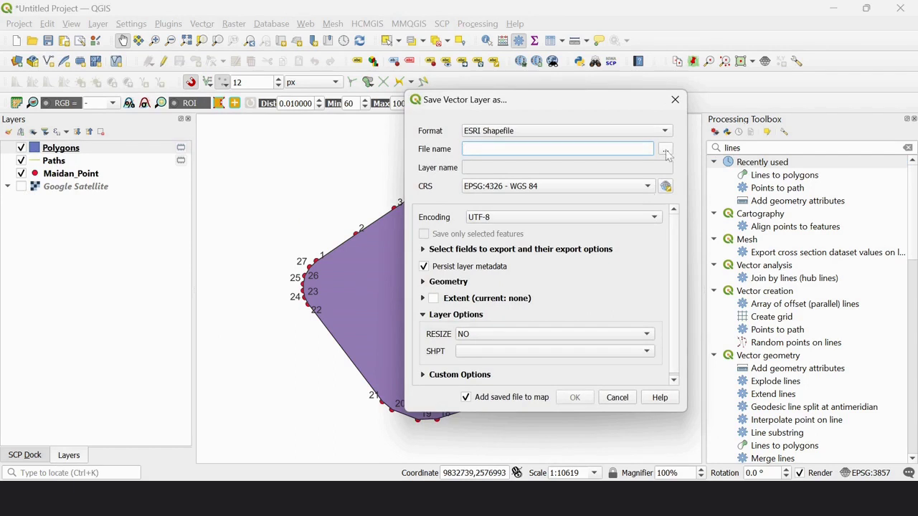
{"action": "left_click", "coordinate": [666, 149]}
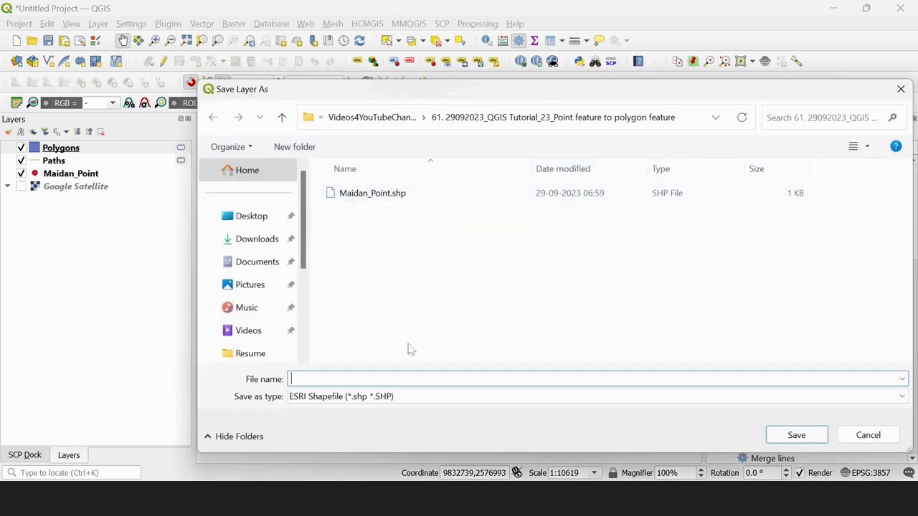
{"action": "left_click", "coordinate": [370, 193]}
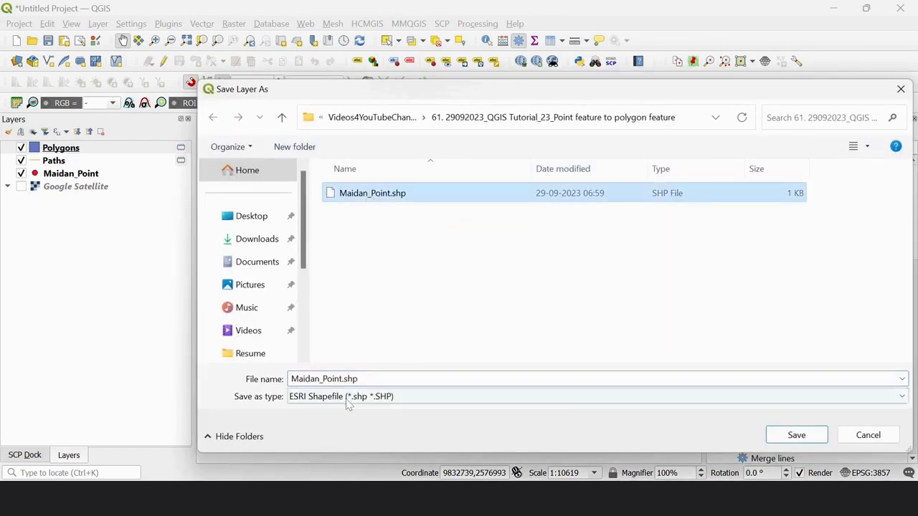
{"action": "left_click", "coordinate": [337, 379]}
{"action": "left_click", "coordinate": [337, 379]}
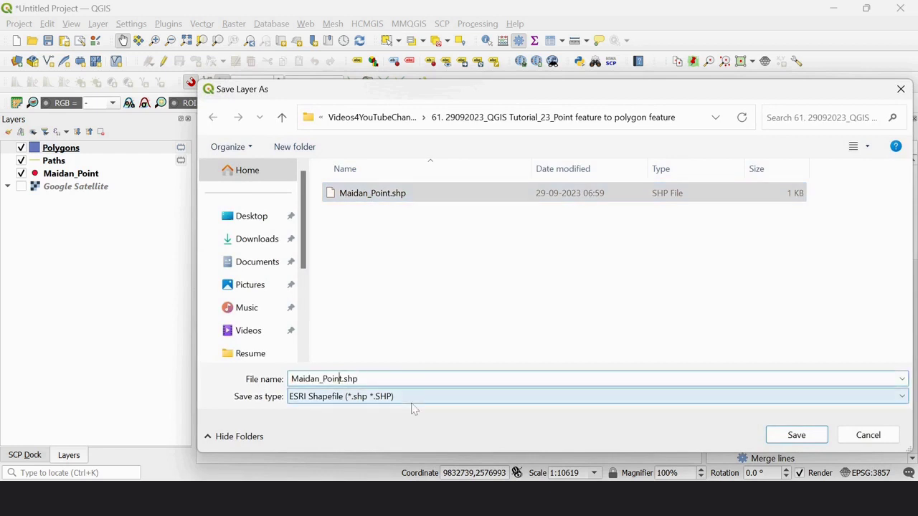
{"action": "key", "text": "BackSpace"}
{"action": "key", "text": "BackSpace"}
{"action": "key", "text": "BackSpace"}
{"action": "key", "text": "BackSpace"}
{"action": "key", "text": "BackSpace"}
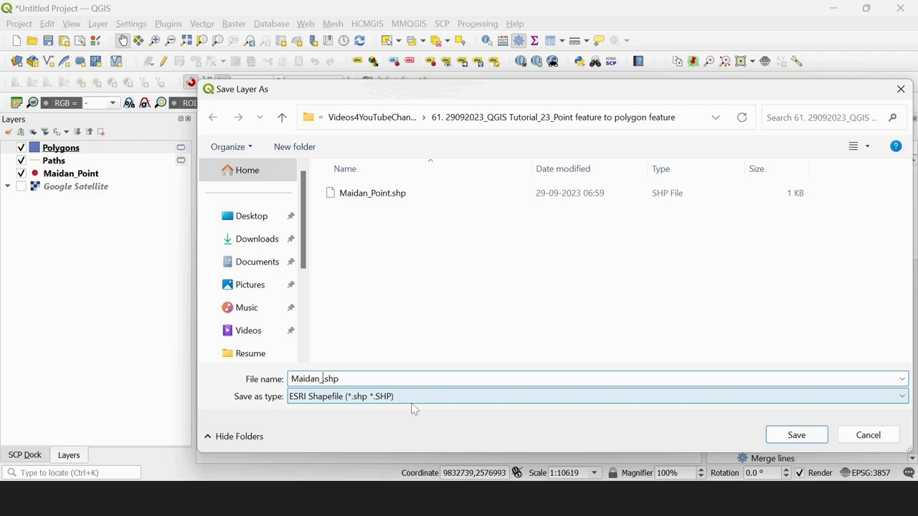
{"action": "type", "text": "Poly"}
{"action": "left_click", "coordinate": [776, 434]}
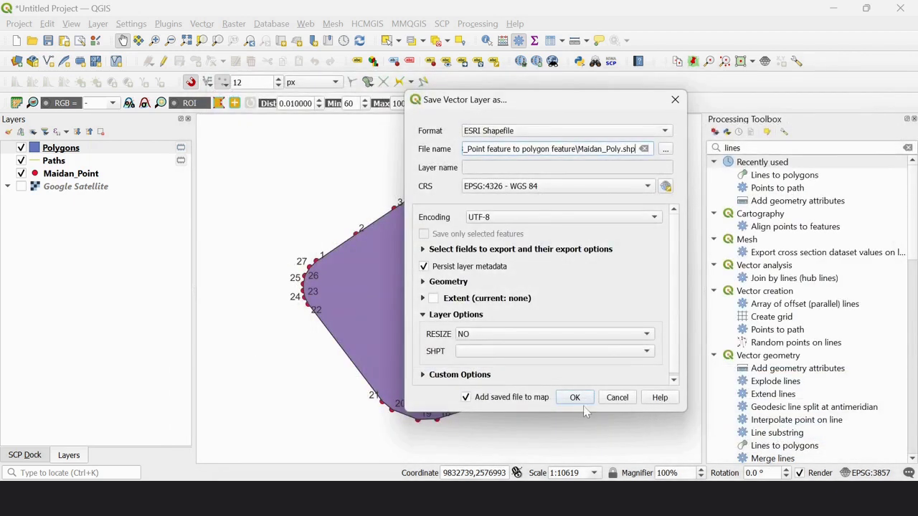
{"action": "left_click", "coordinate": [575, 398]}
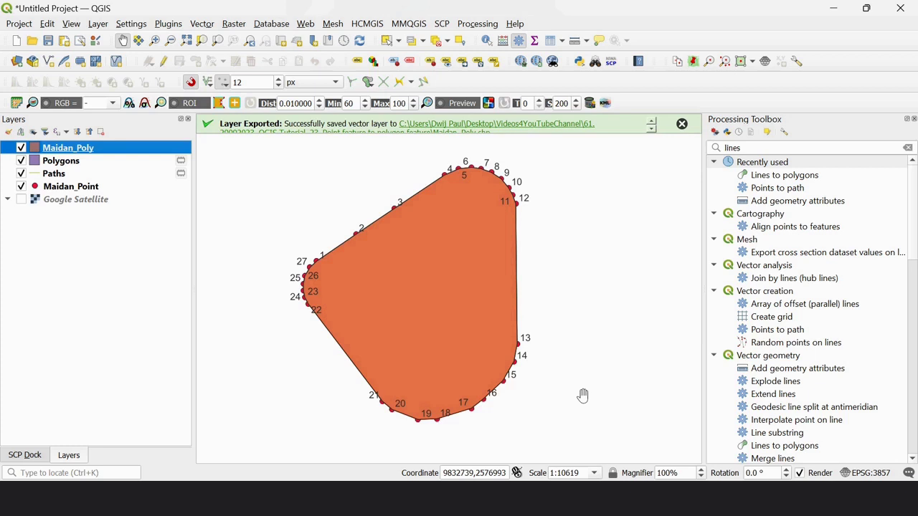
Step: Turn on Google Satellite, hide the Maidan_Poly and Polygons layers, and zoom out
{"action": "left_click", "coordinate": [21, 199]}
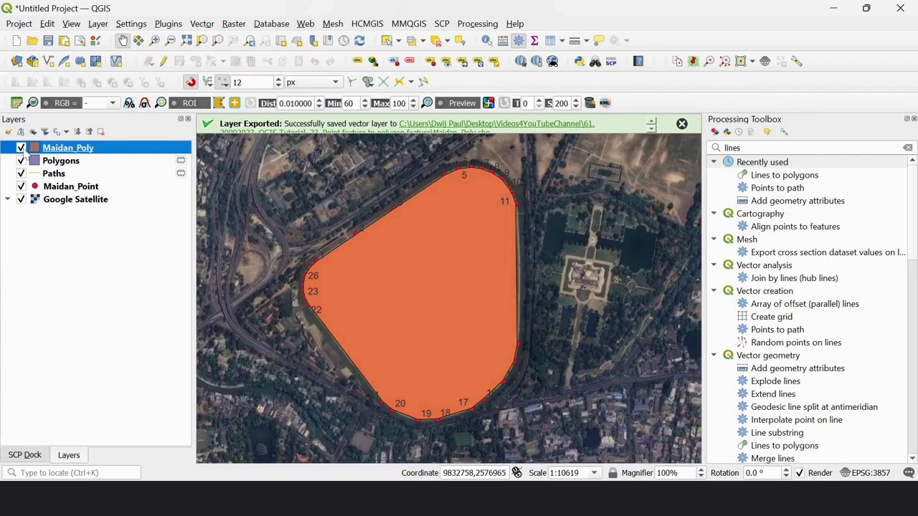
{"action": "left_click", "coordinate": [21, 148]}
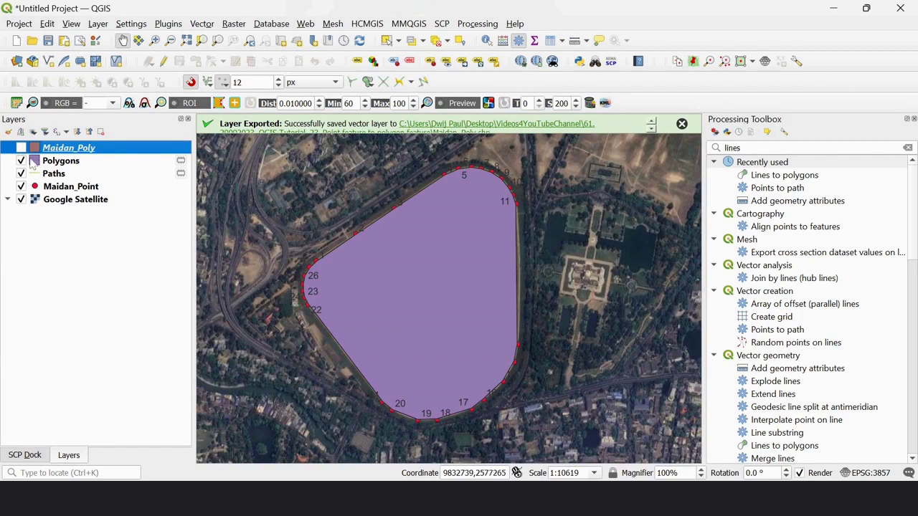
{"action": "left_click", "coordinate": [21, 160]}
{"action": "scroll", "coordinate": [478, 261], "scroll_direction": "down", "scroll_amount": 3}
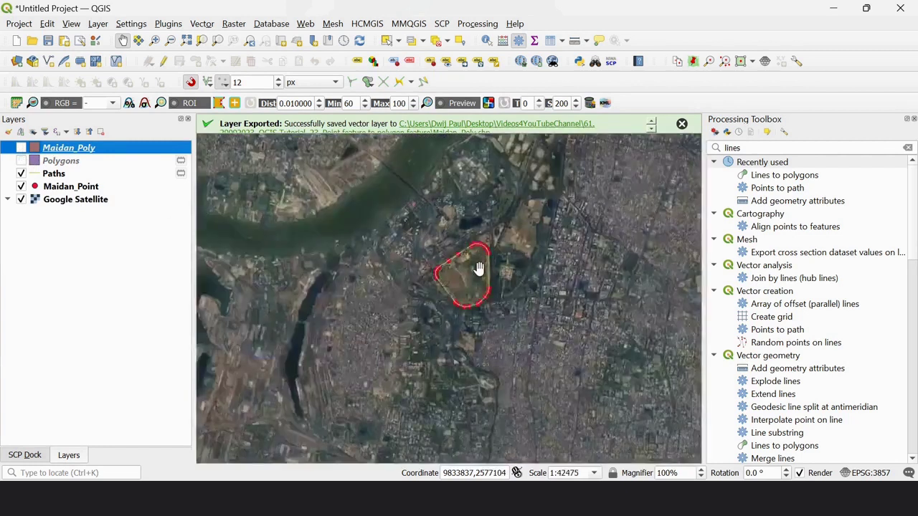